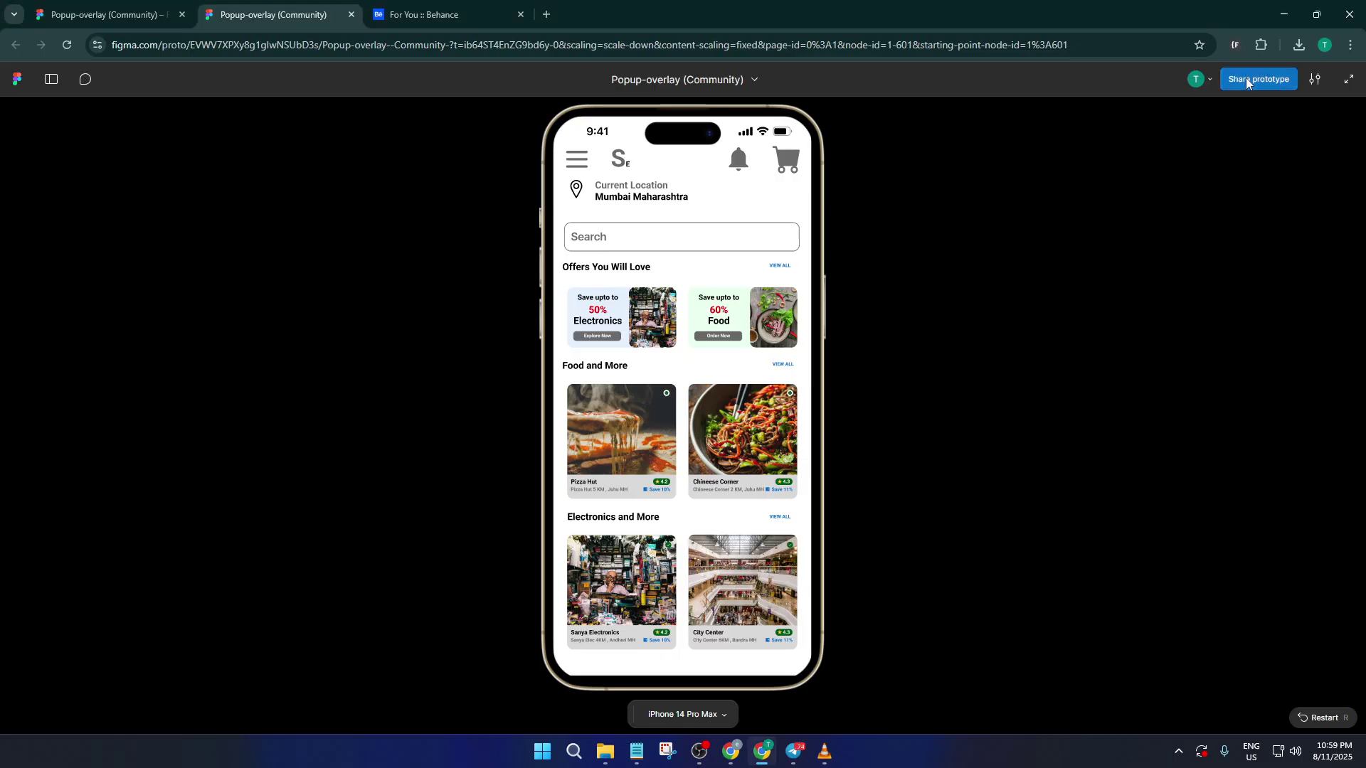
- Copy the shopping app prototype's public embed code from Figma's share options
{"action": "left_click", "coordinate": [1246, 77]}
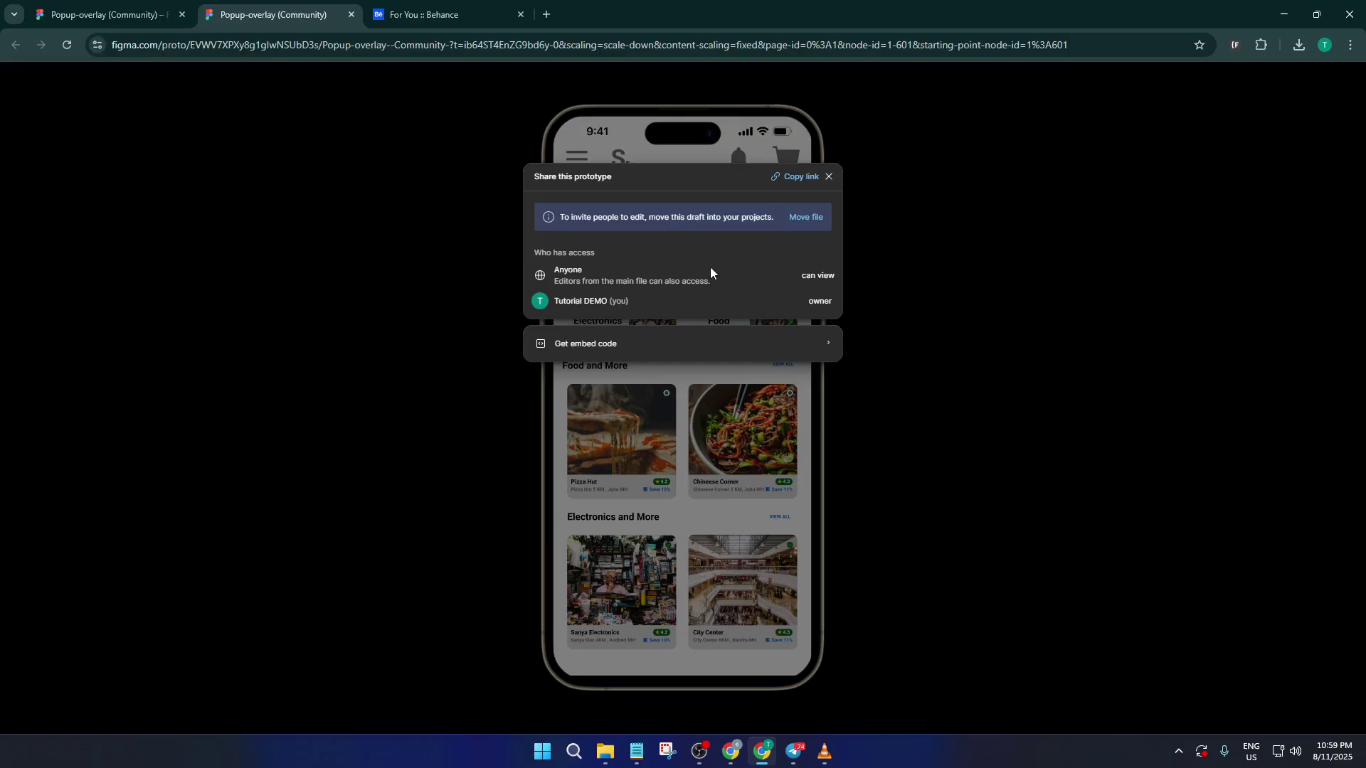
{"action": "left_click", "coordinate": [694, 347]}
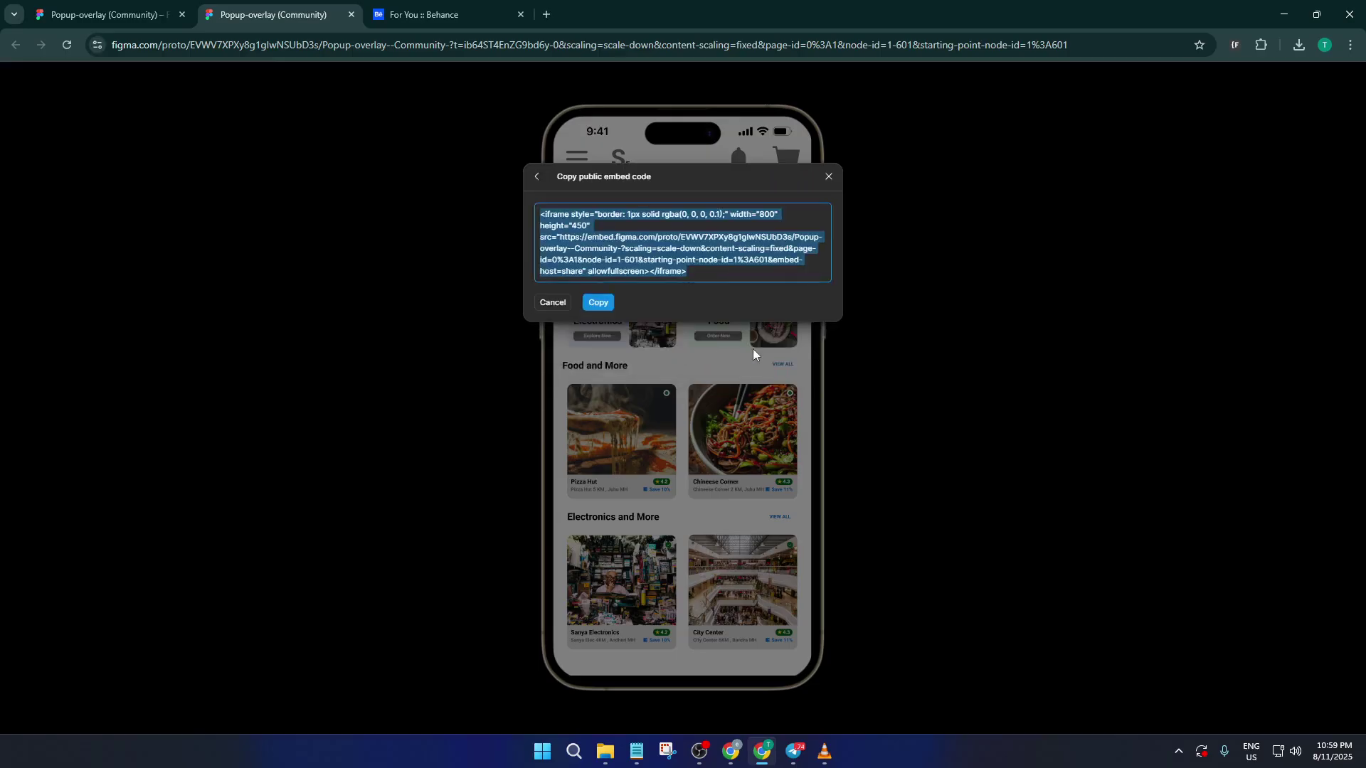
{"action": "left_click", "coordinate": [601, 300]}
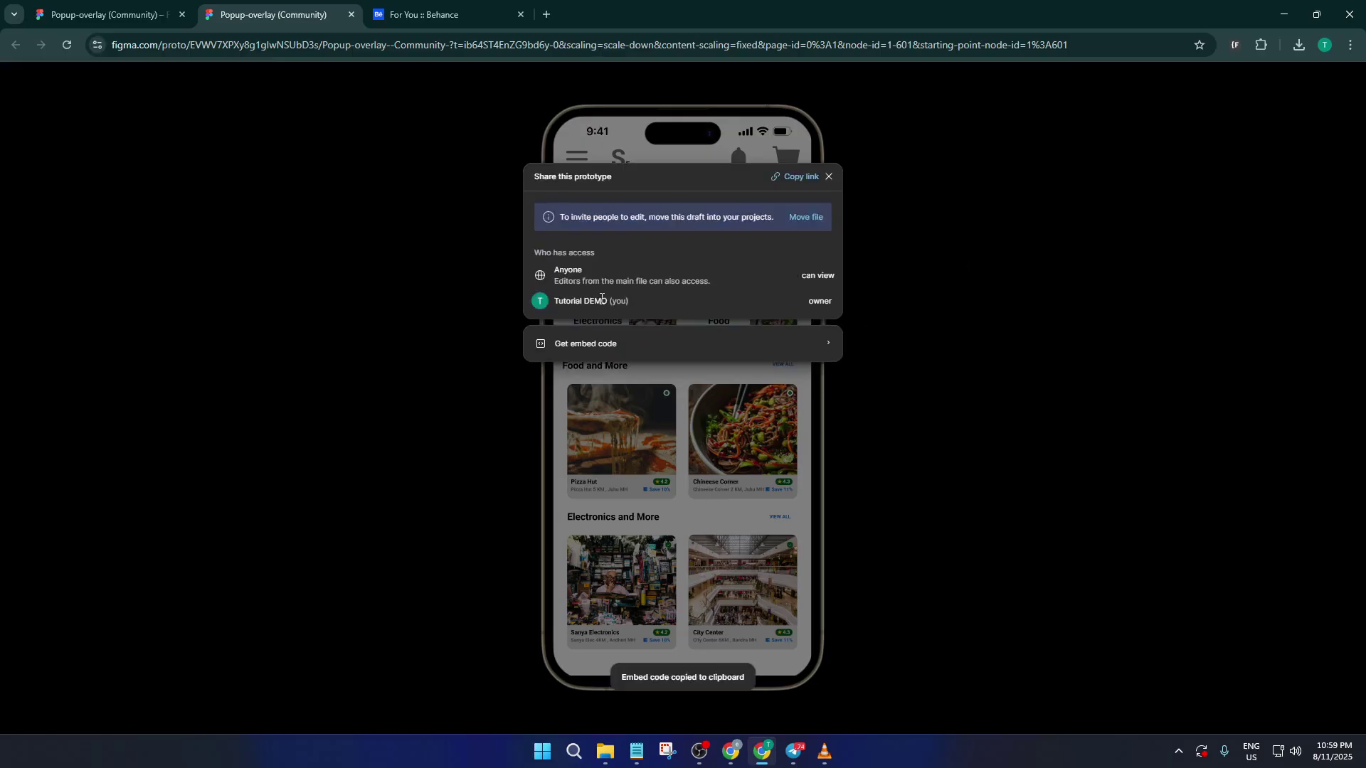
{"action": "left_click", "coordinate": [636, 343]}
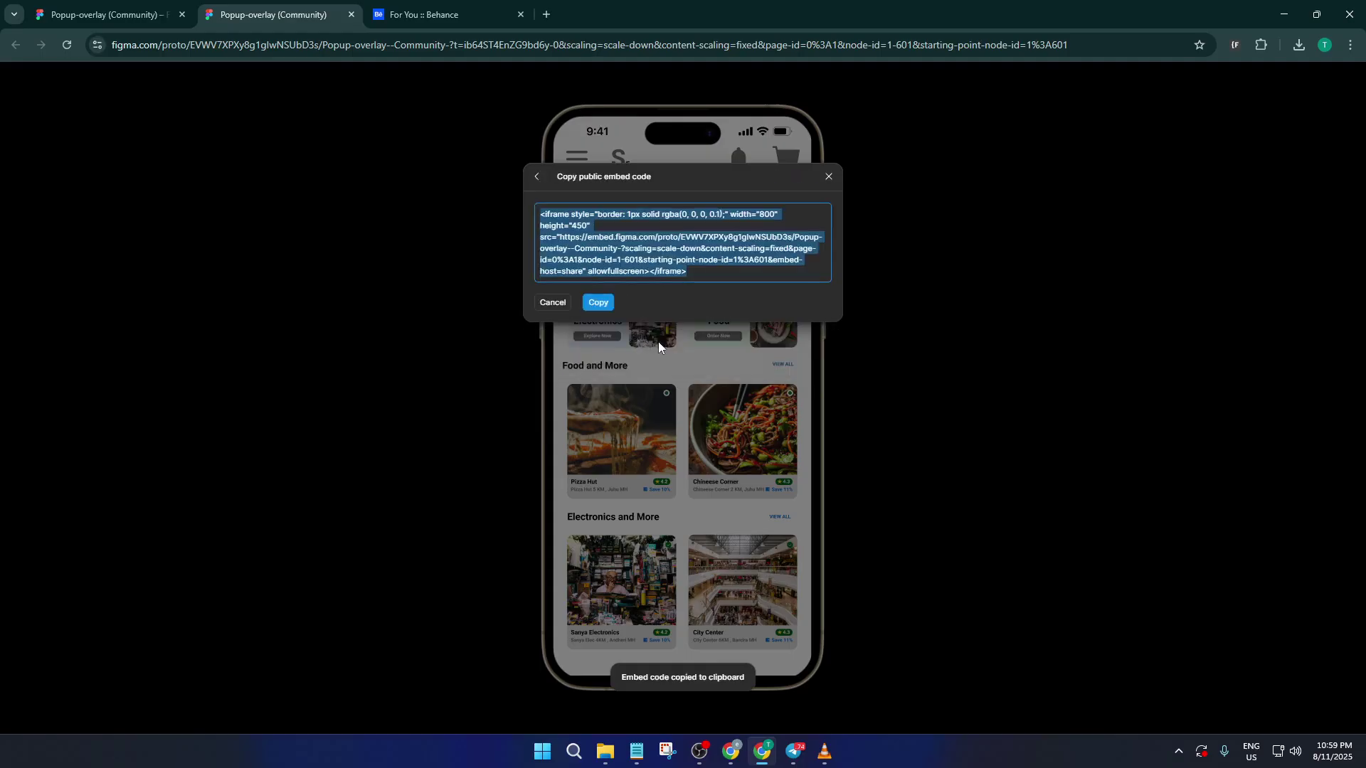
{"action": "left_click", "coordinate": [601, 305]}
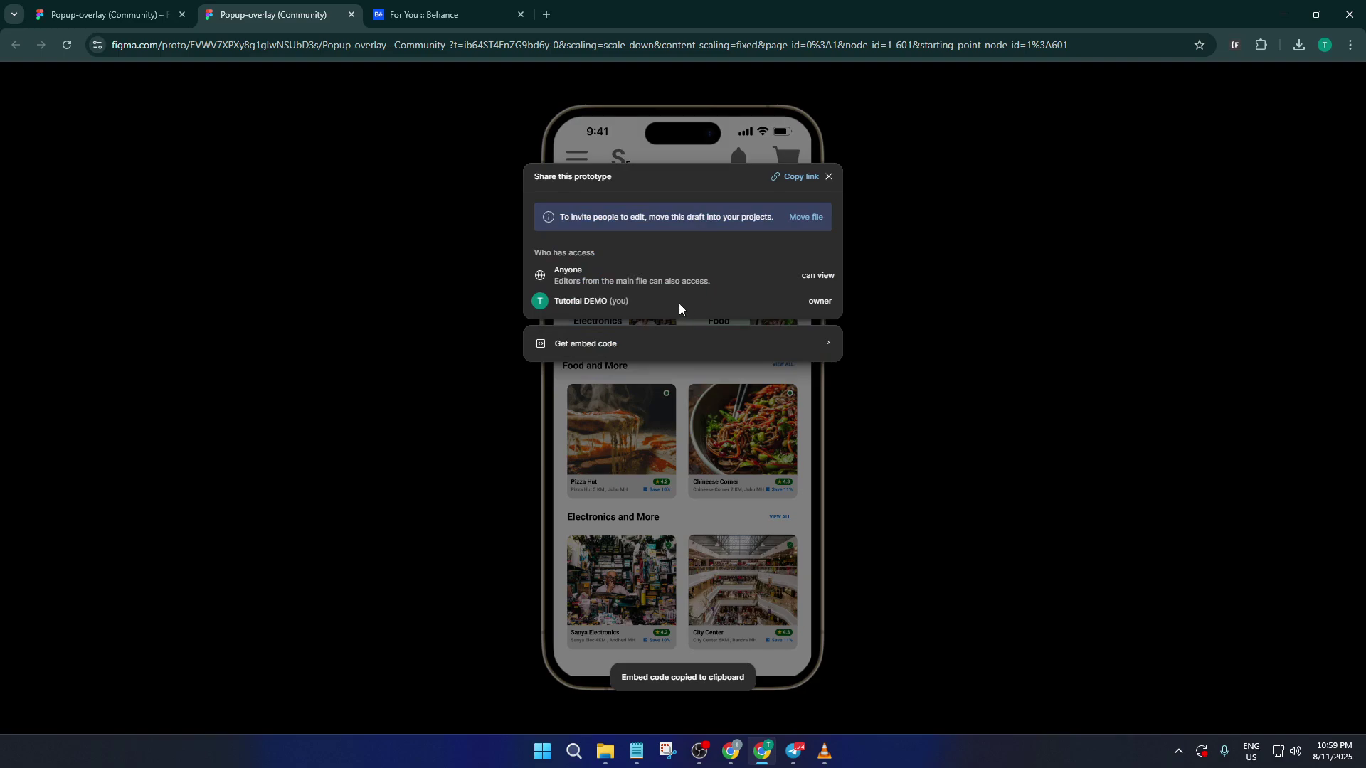
- In the Behance tab, start a new project from Share Your Work
{"action": "left_click", "coordinate": [438, 16]}
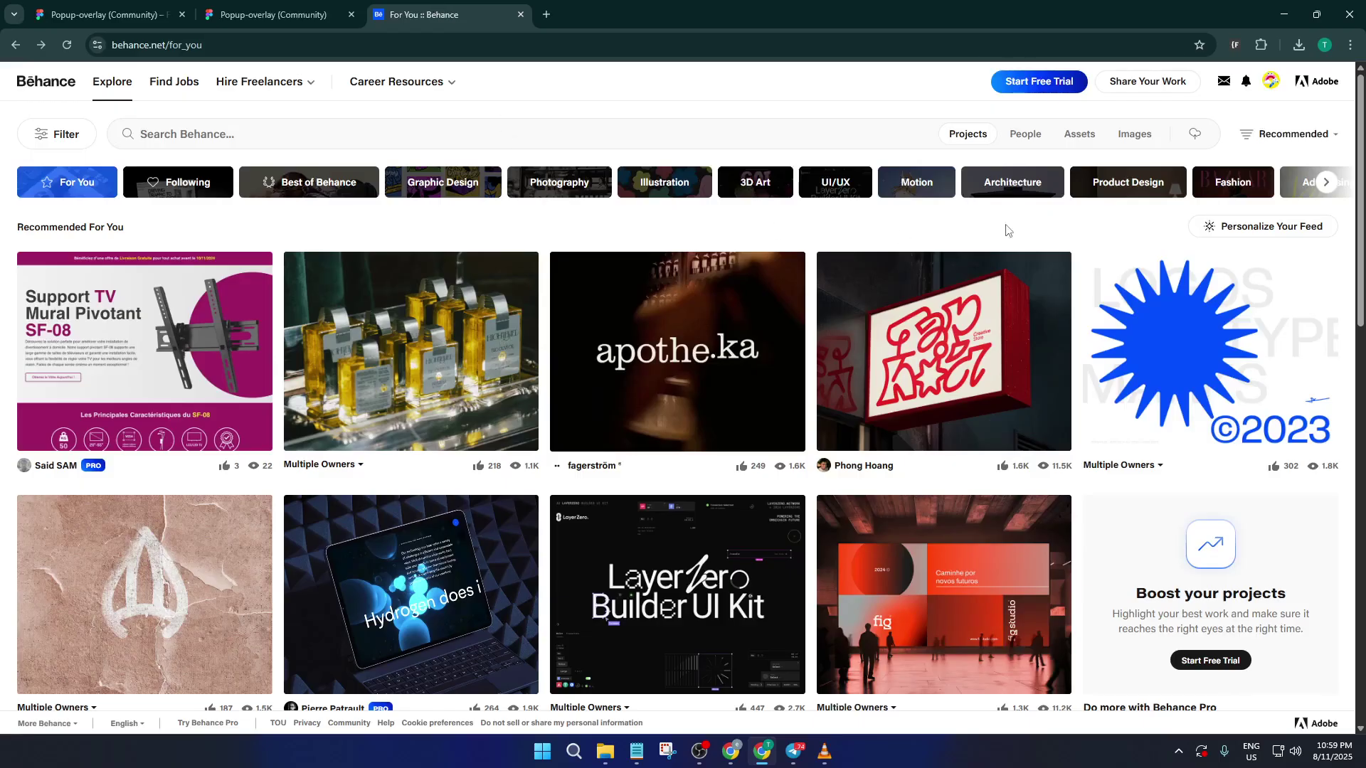
{"action": "left_click", "coordinate": [1179, 85]}
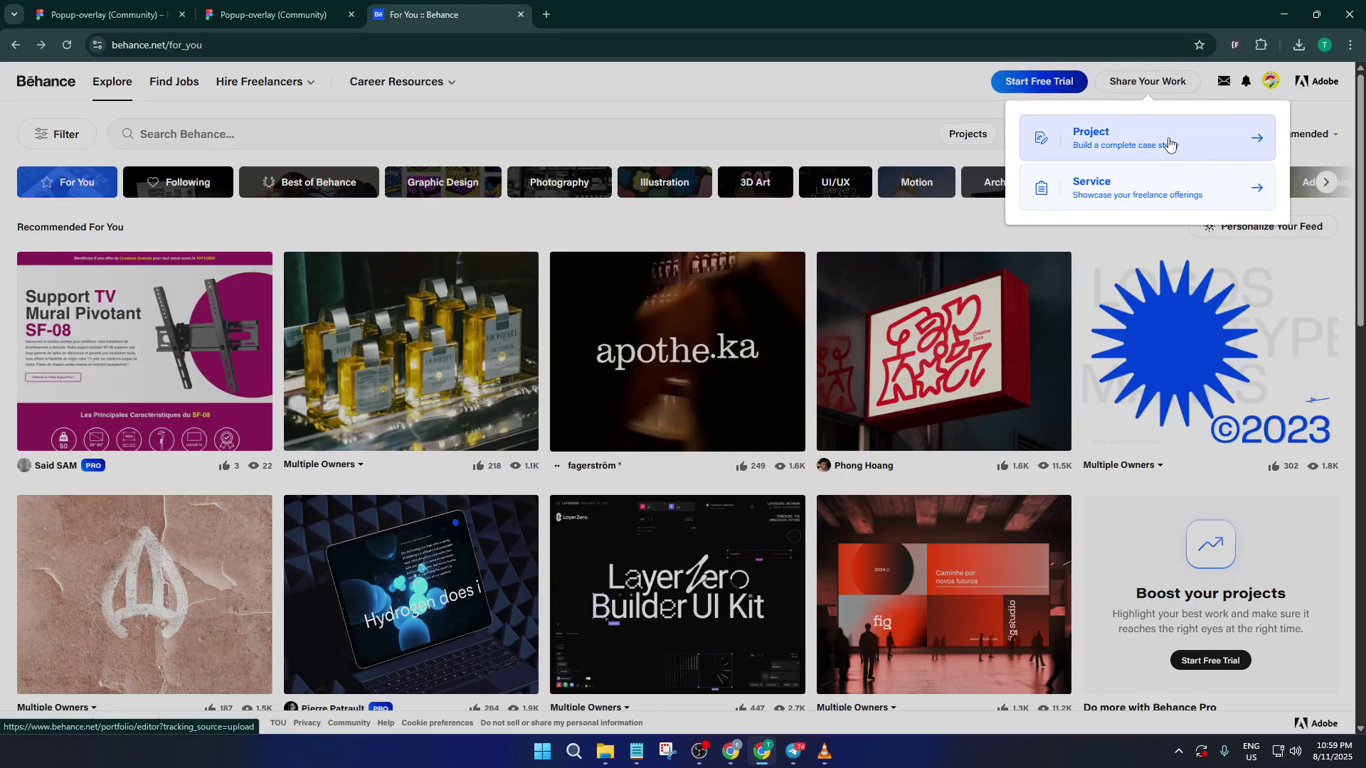
{"action": "mouse_move", "coordinate": [1147, 81]}
{"action": "left_click", "coordinate": [1171, 146]}
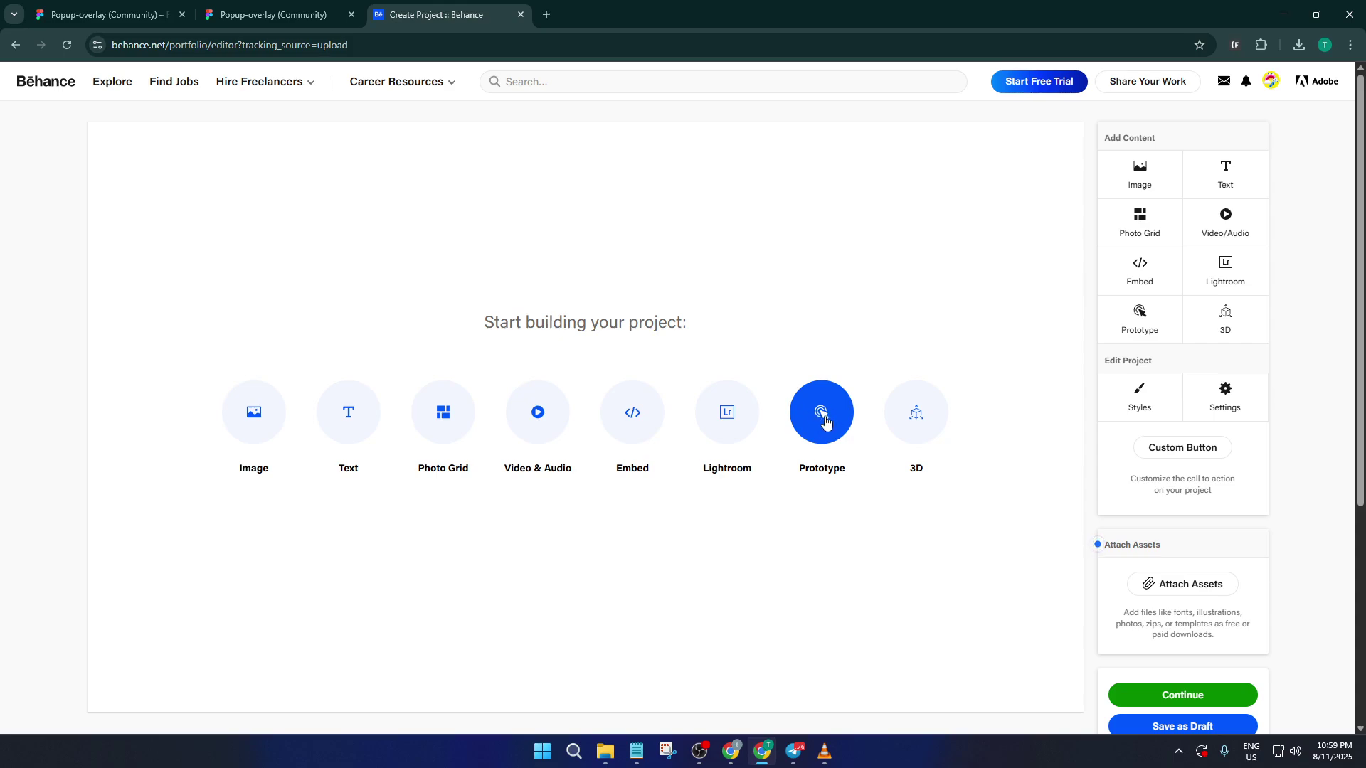
- Add a Prototype block, paste the Figma embed code, and embed it
{"action": "left_click", "coordinate": [824, 421]}
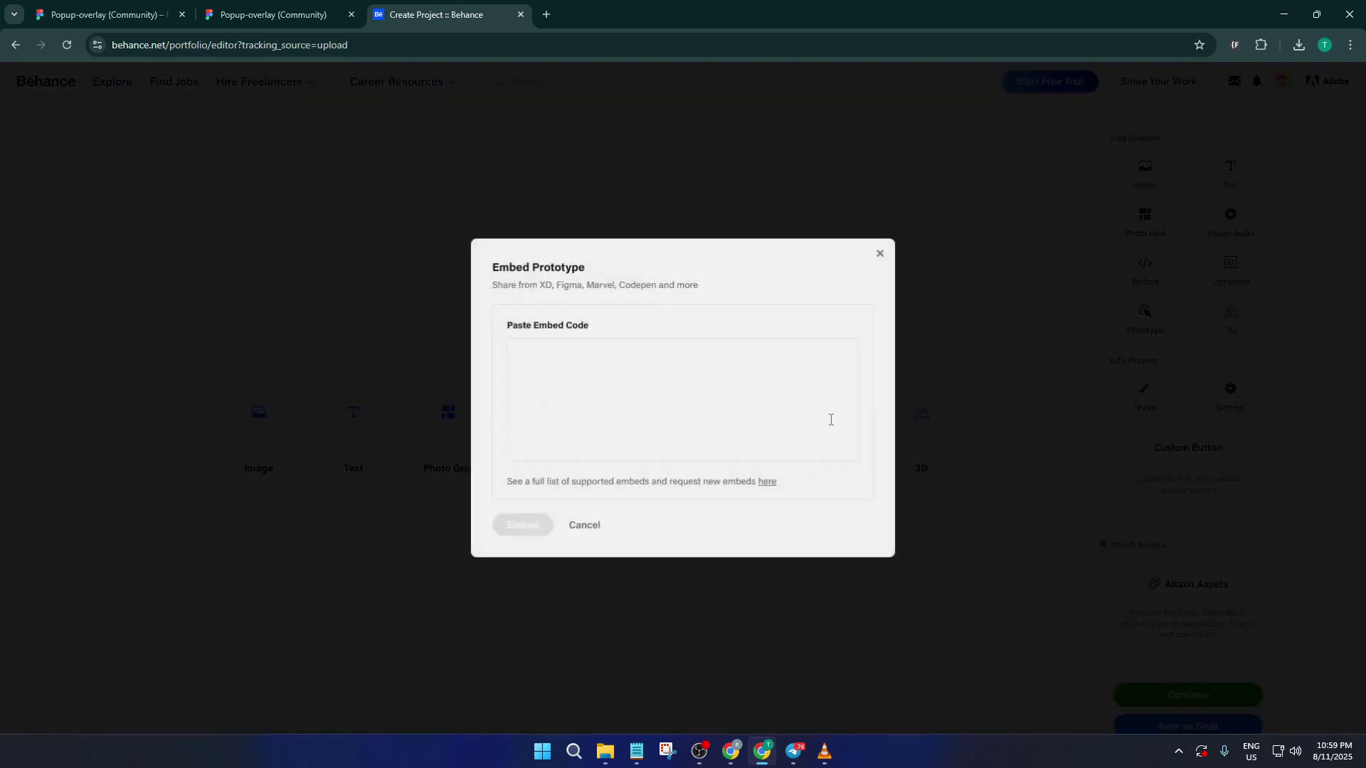
{"action": "left_click", "coordinate": [658, 359]}
{"action": "key", "text": "ctrl+v"}
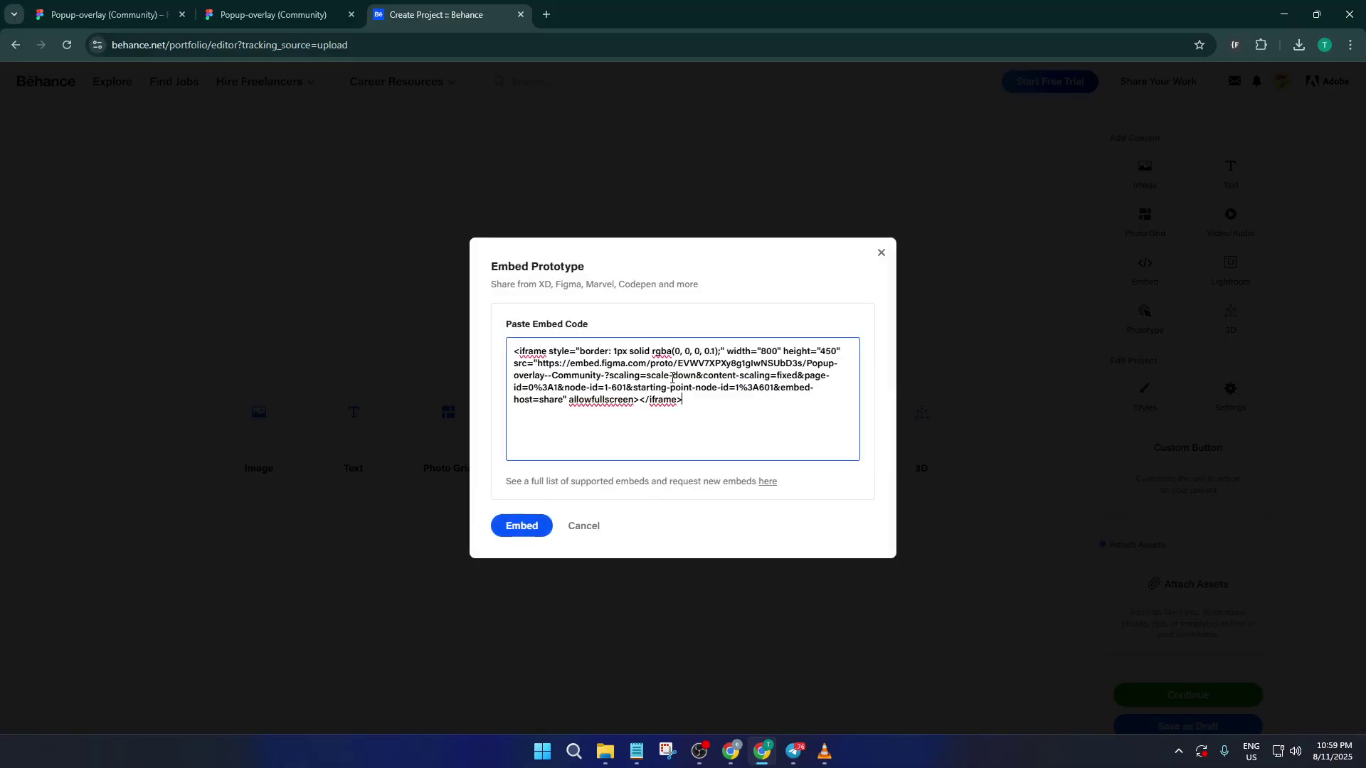
{"action": "left_click", "coordinate": [530, 525]}
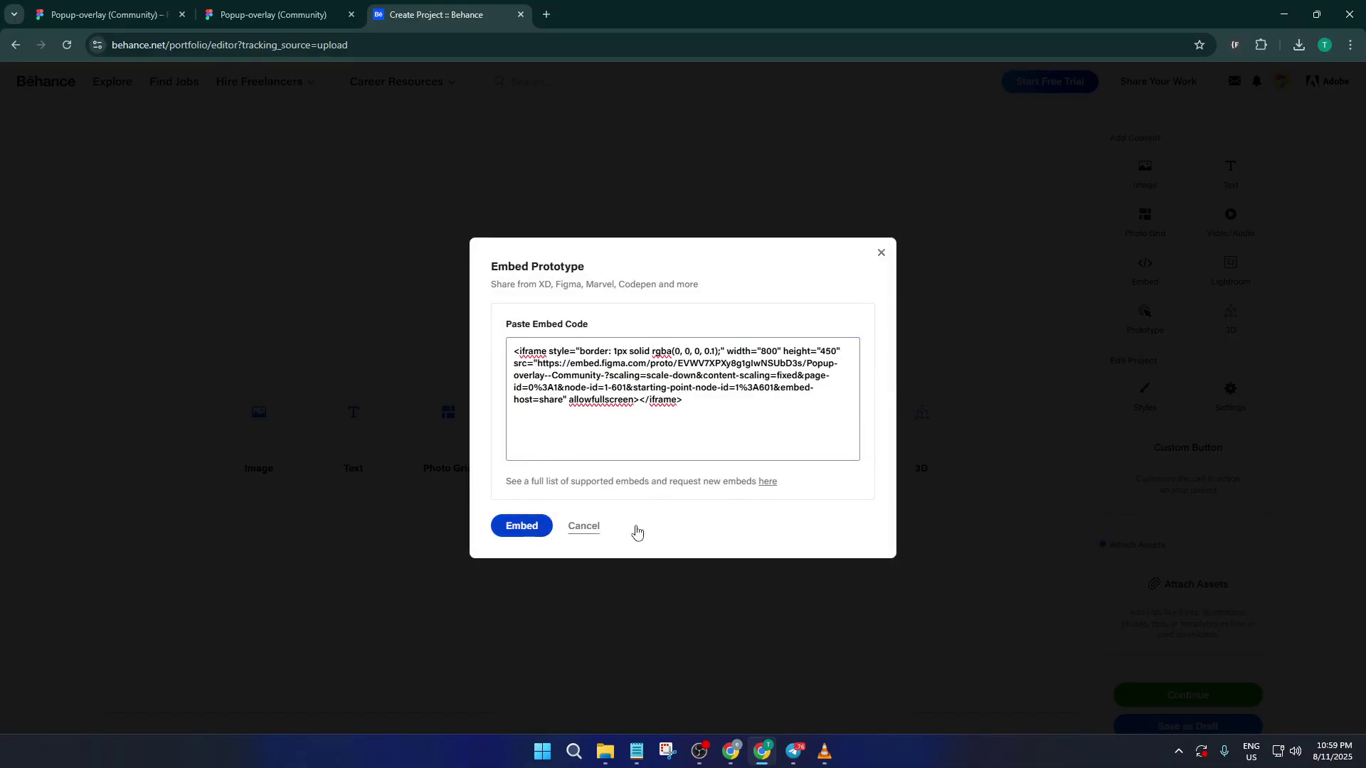
{"action": "scroll", "coordinate": [833, 352], "scroll_direction": "down", "scroll_amount": 1}
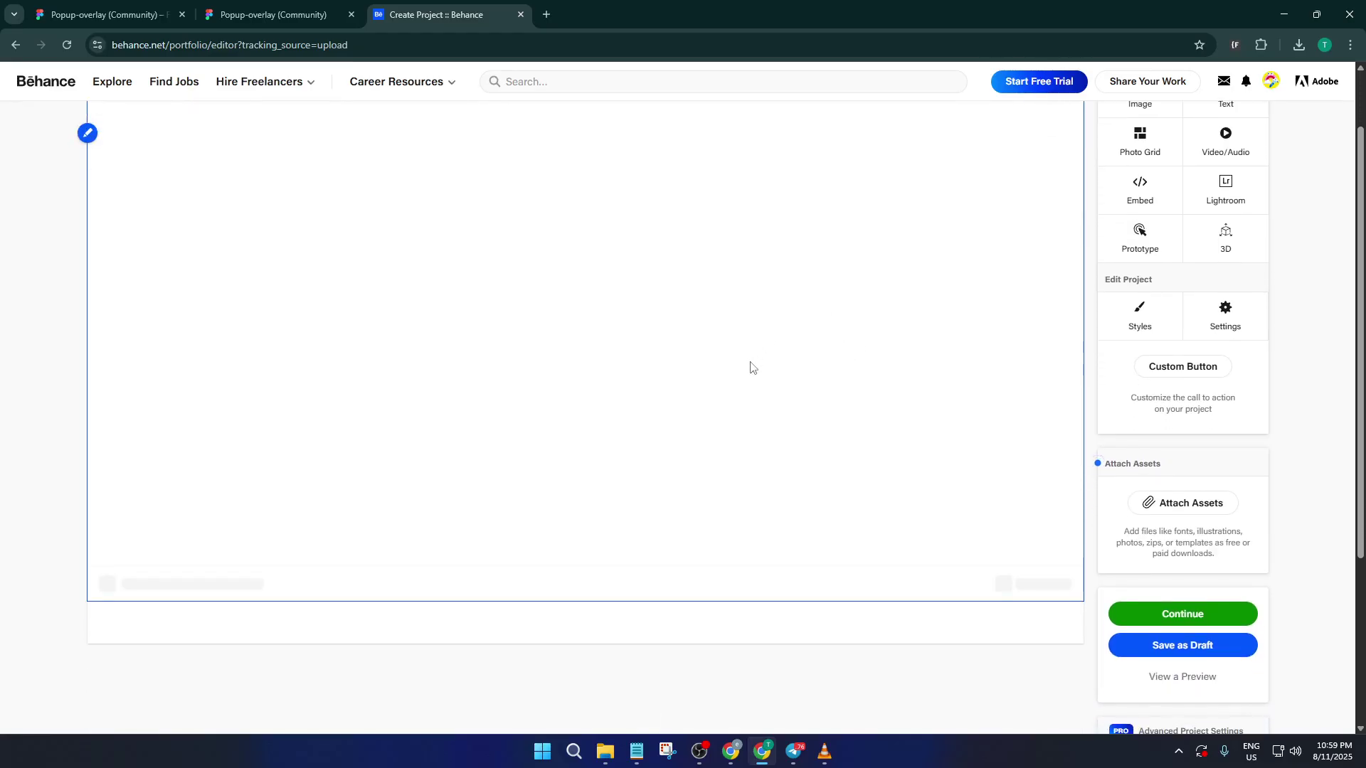
{"action": "scroll", "coordinate": [750, 367], "scroll_direction": "up", "scroll_amount": 1}
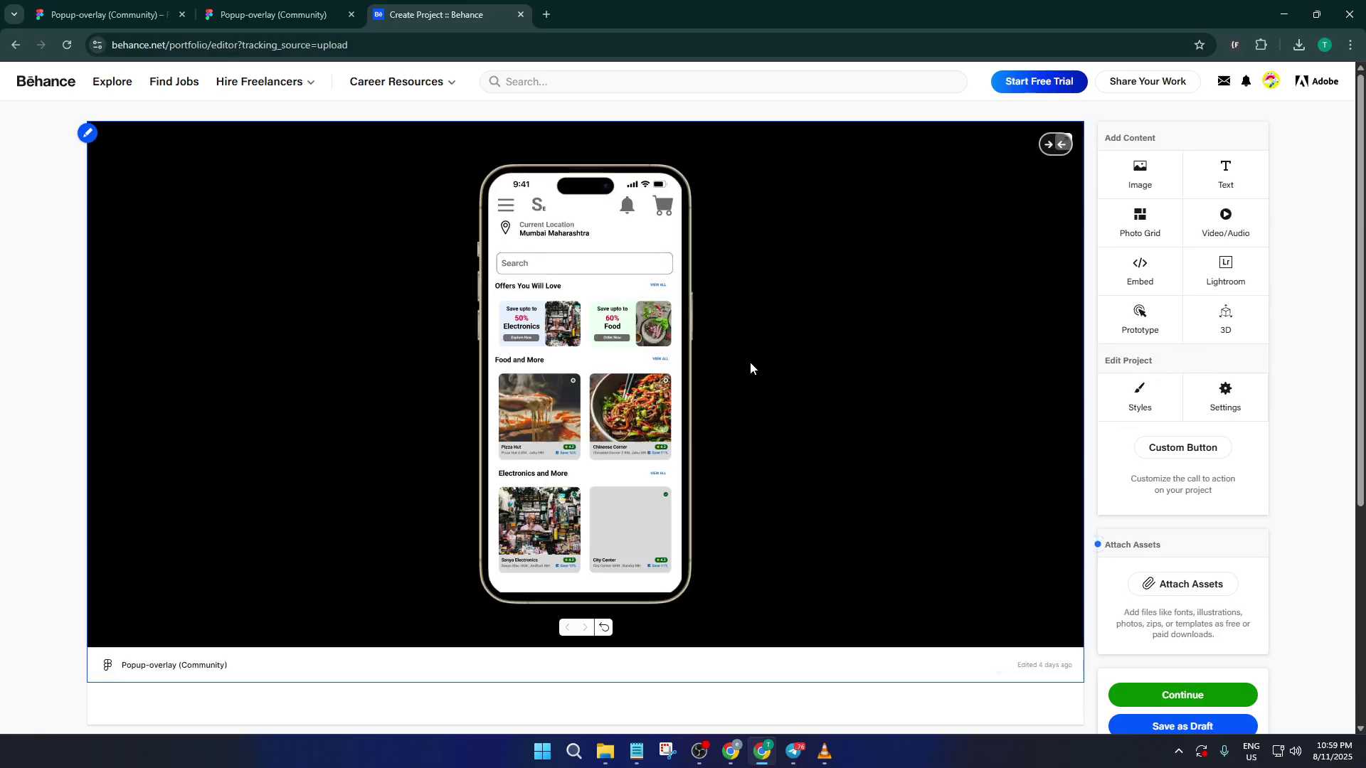
- Tap the prototype's cart to show the Payment Success popup, then dismiss it
{"action": "left_click", "coordinate": [668, 207]}
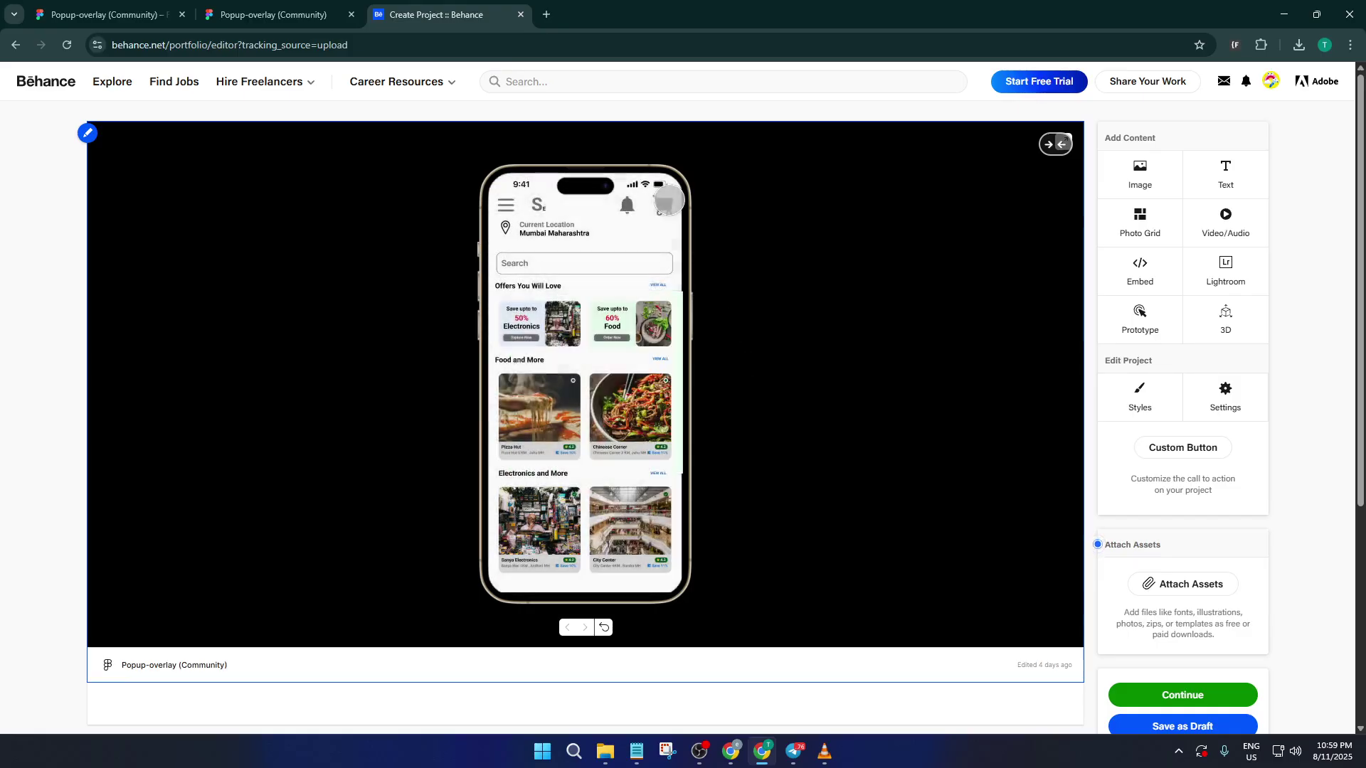
{"action": "left_click", "coordinate": [662, 204]}
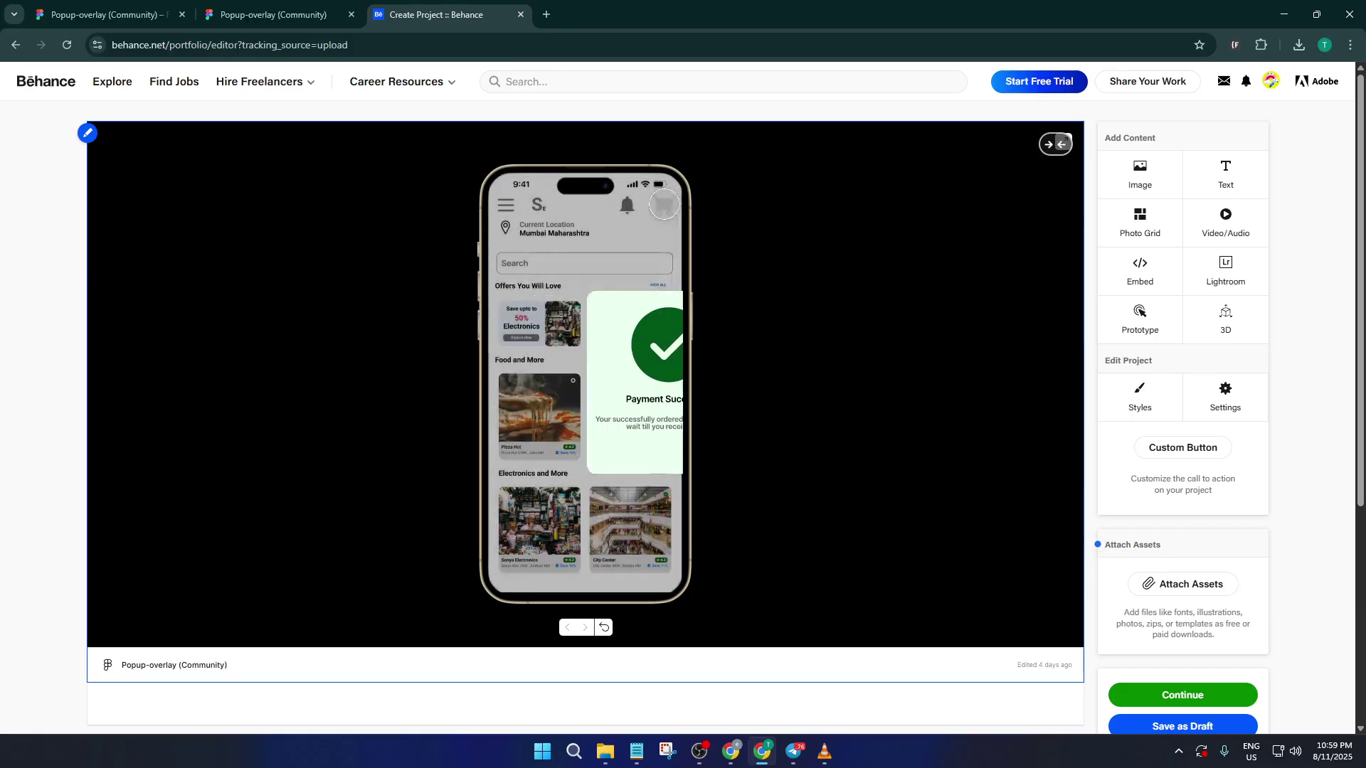
{"action": "left_click", "coordinate": [664, 202]}
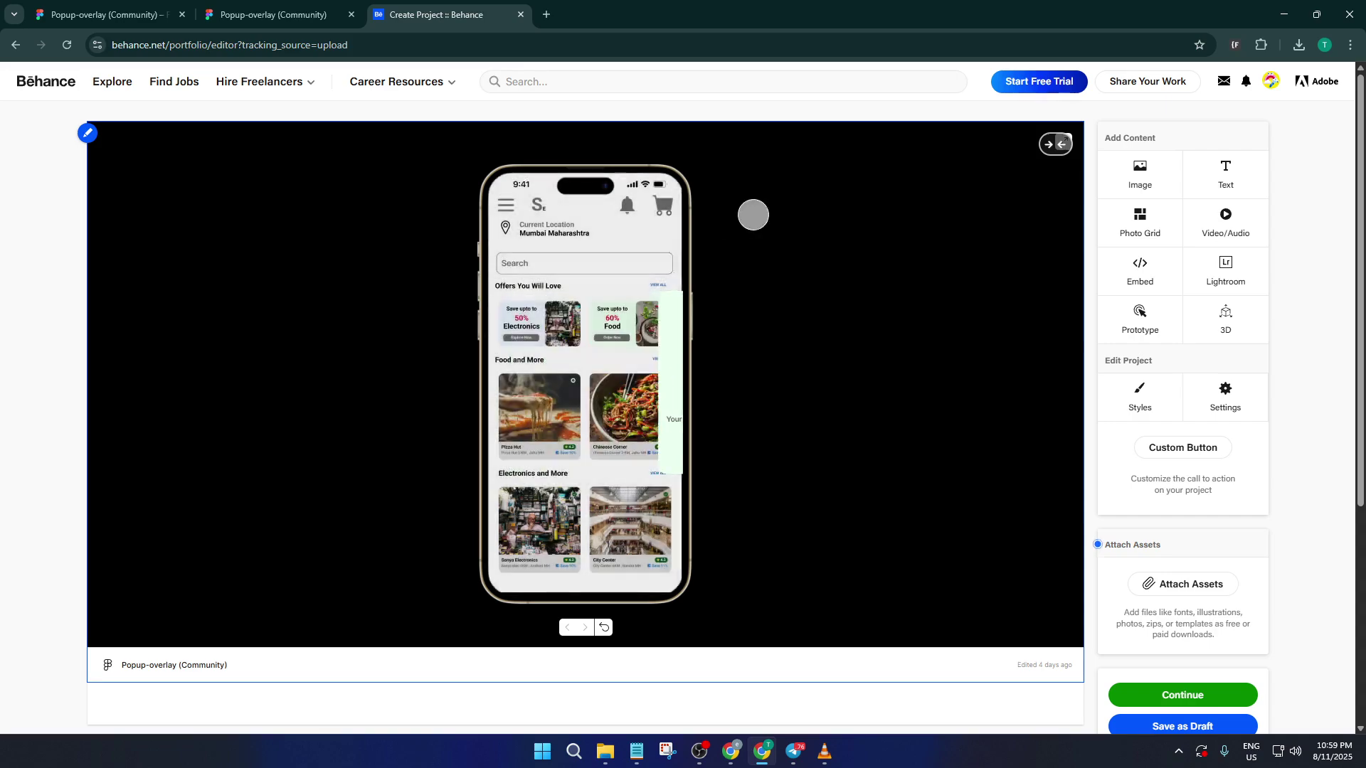
{"action": "left_click", "coordinate": [661, 204]}
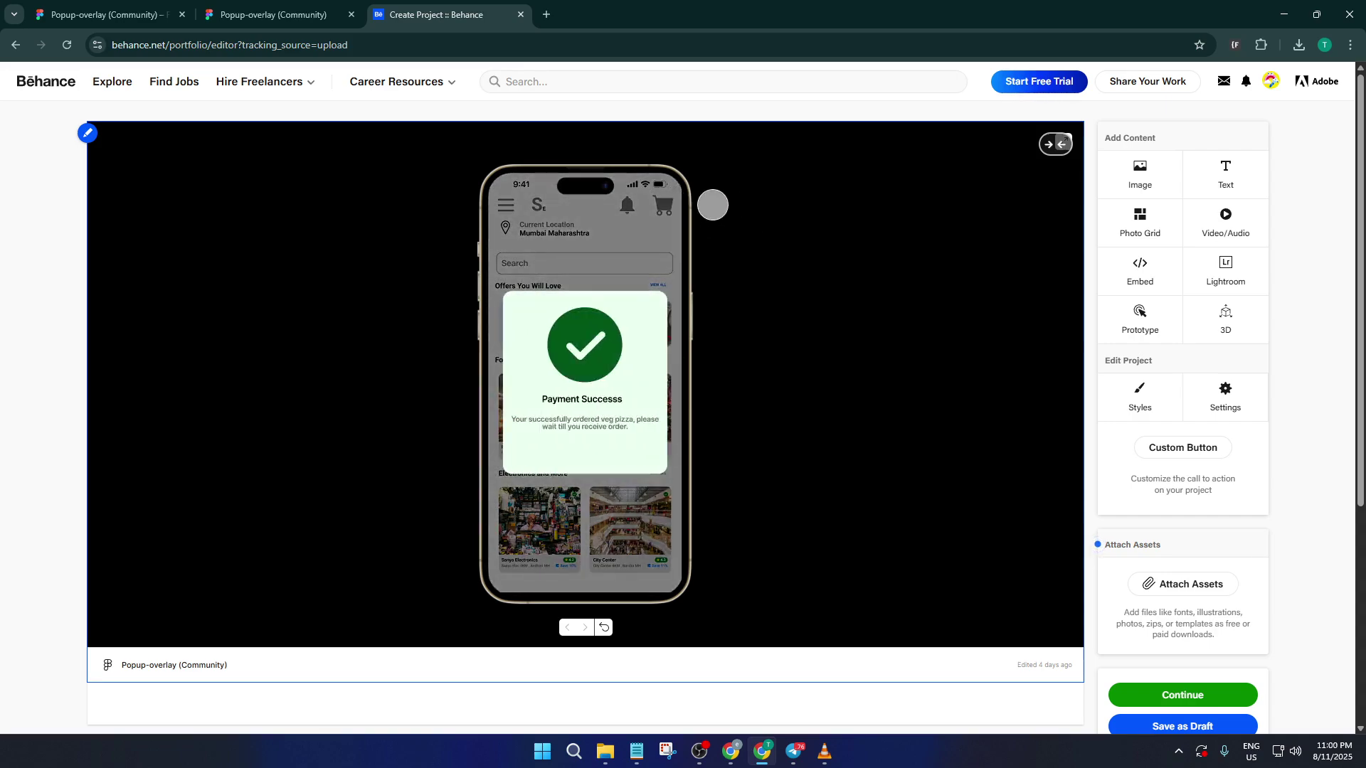
{"action": "left_click", "coordinate": [688, 205]}
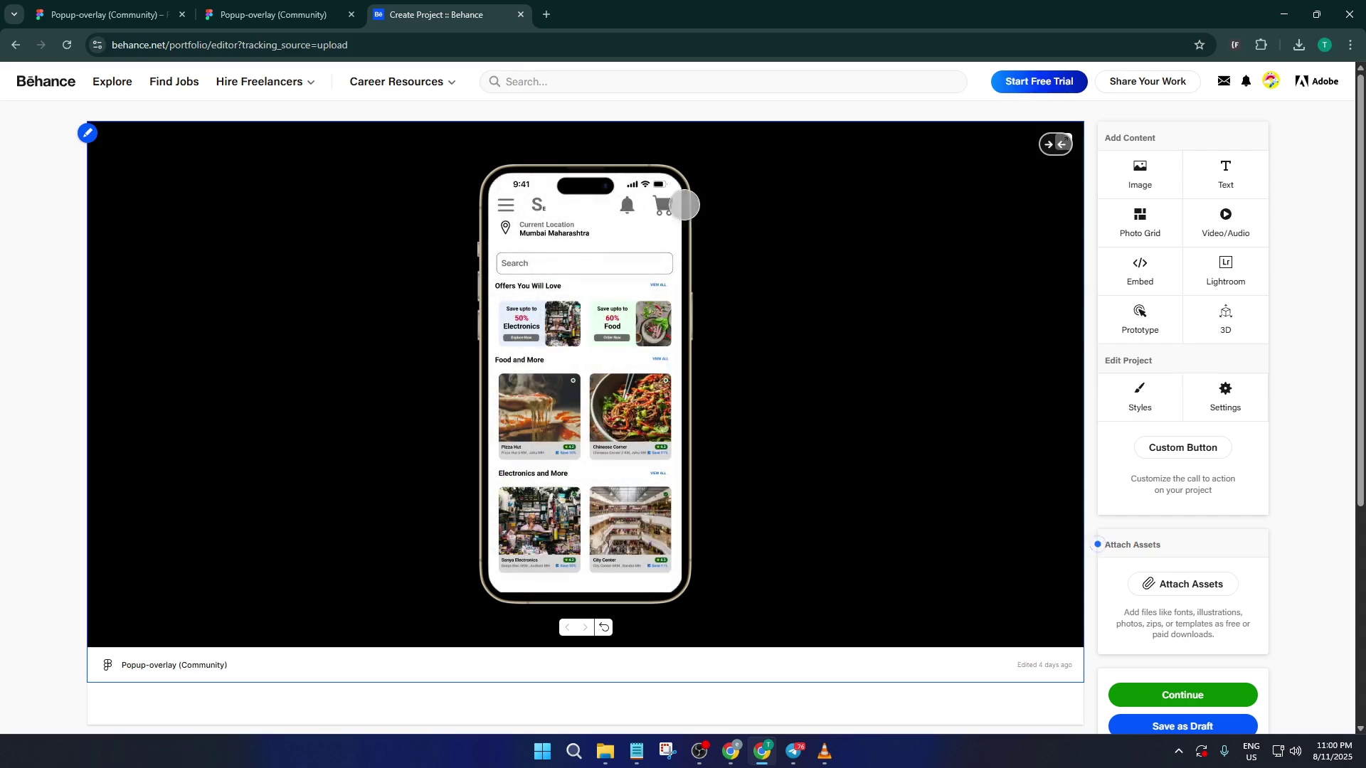
- Repeatedly toggle the Payment Success popup via the cart, ending with it closed
{"action": "left_click", "coordinate": [662, 206]}
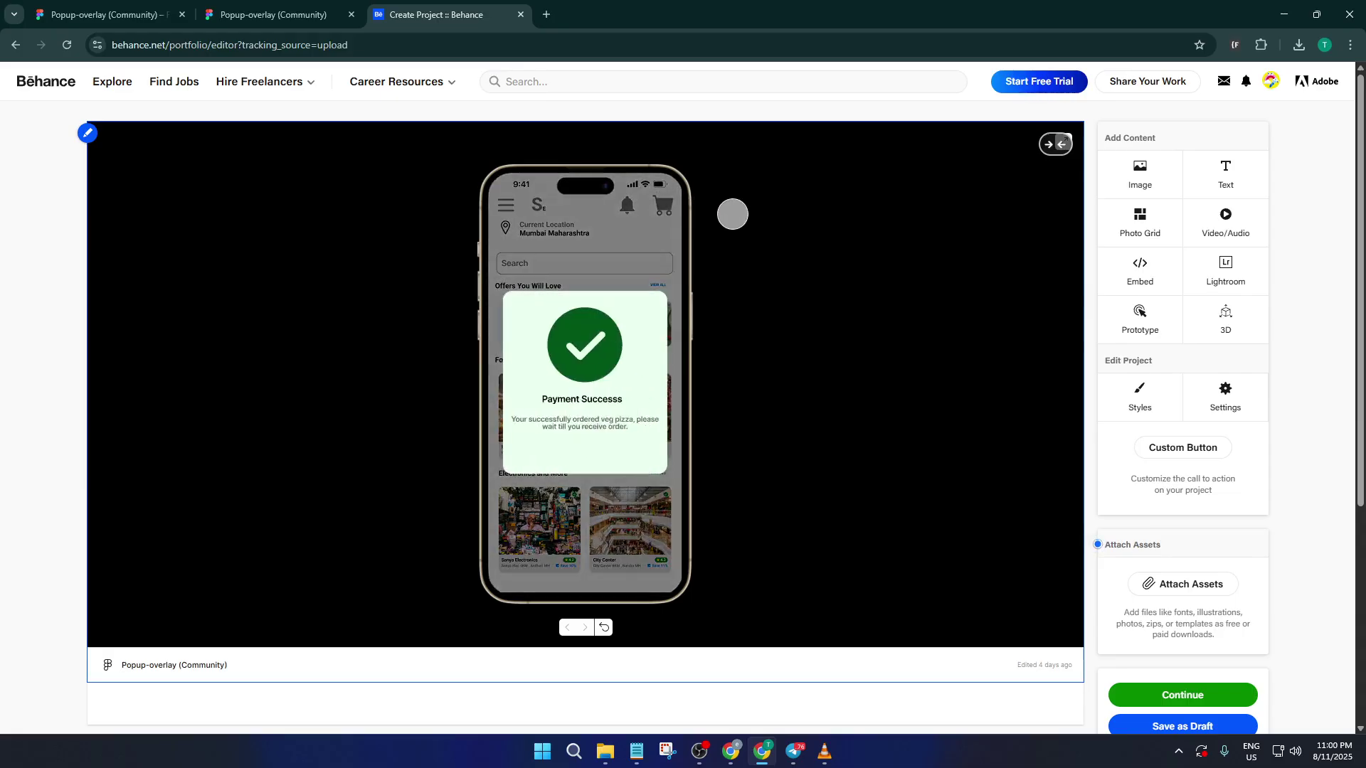
{"action": "left_click", "coordinate": [668, 209]}
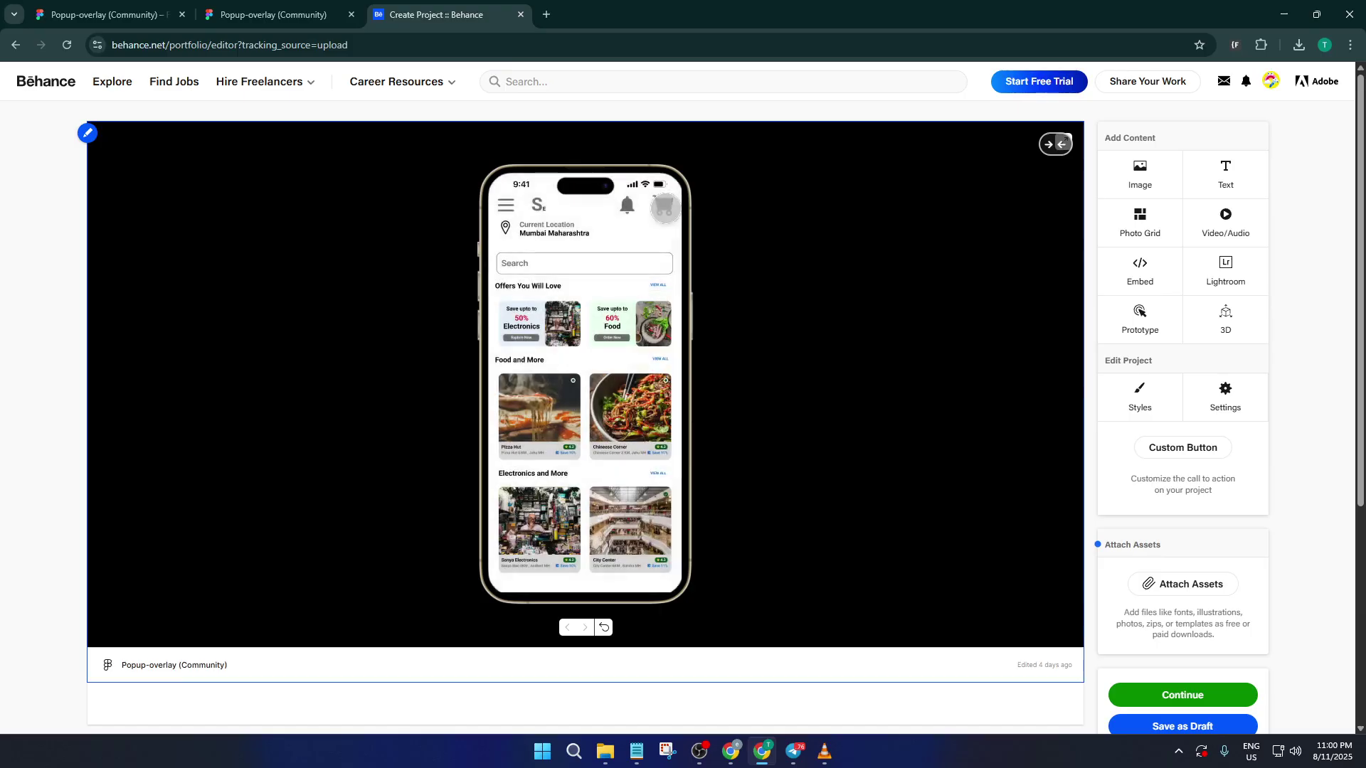
{"action": "left_click", "coordinate": [664, 206]}
{"action": "left_click", "coordinate": [665, 206]}
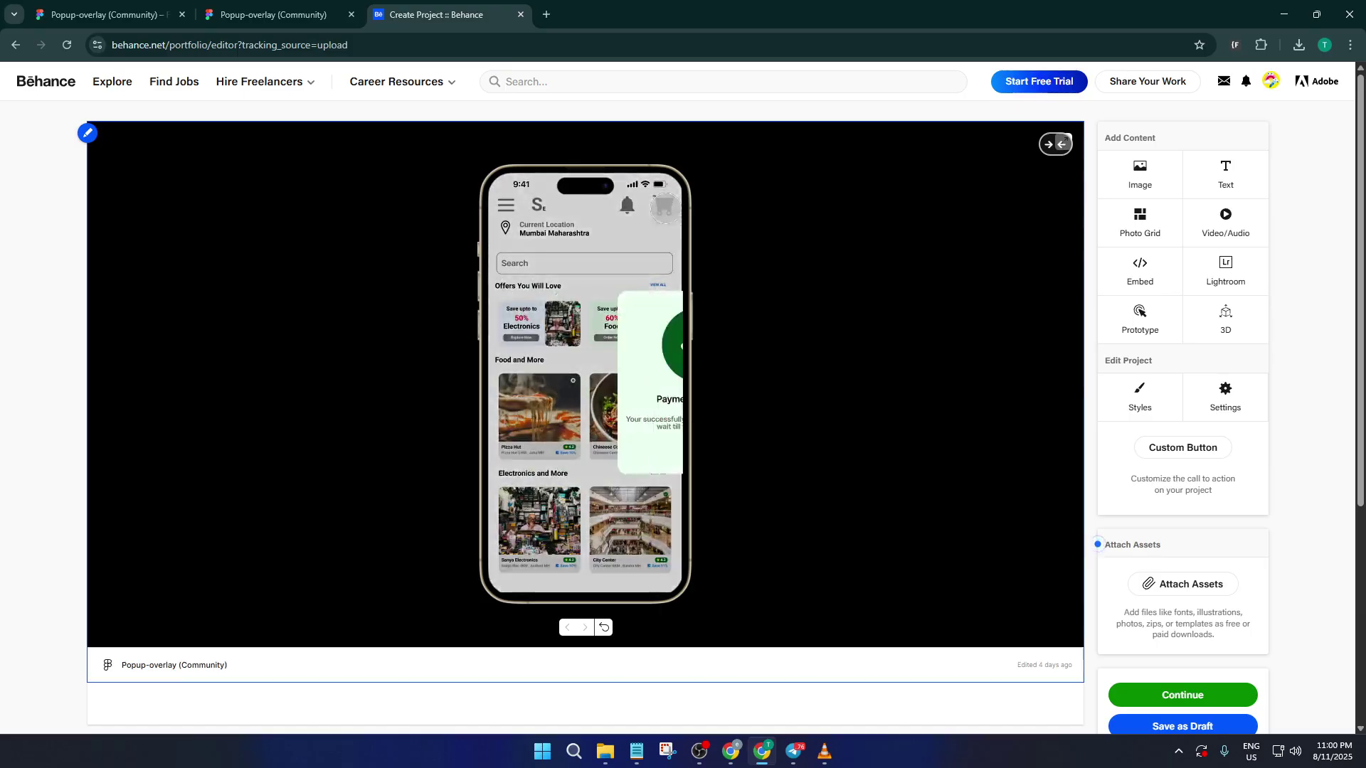
{"action": "left_click", "coordinate": [664, 206]}
{"action": "left_click", "coordinate": [665, 206]}
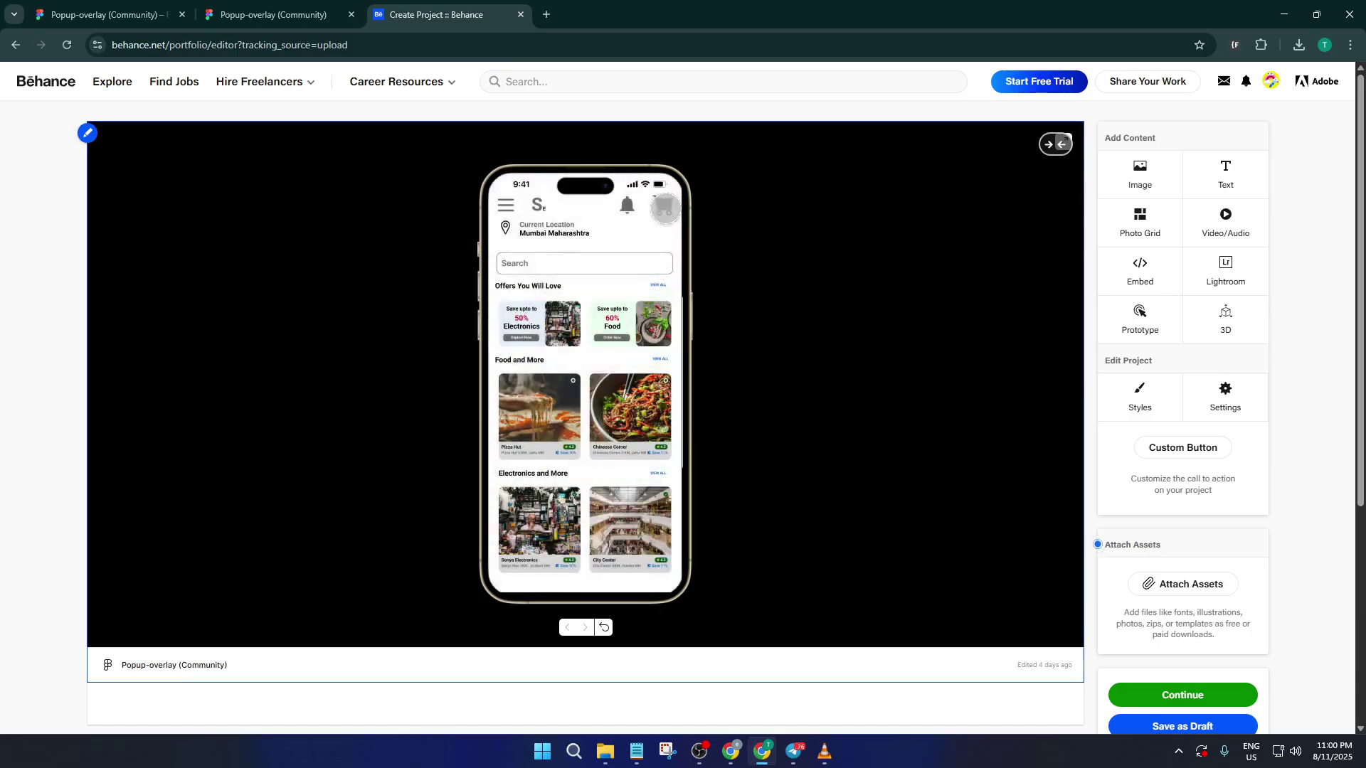
{"action": "left_click", "coordinate": [665, 206]}
{"action": "left_click", "coordinate": [665, 206]}
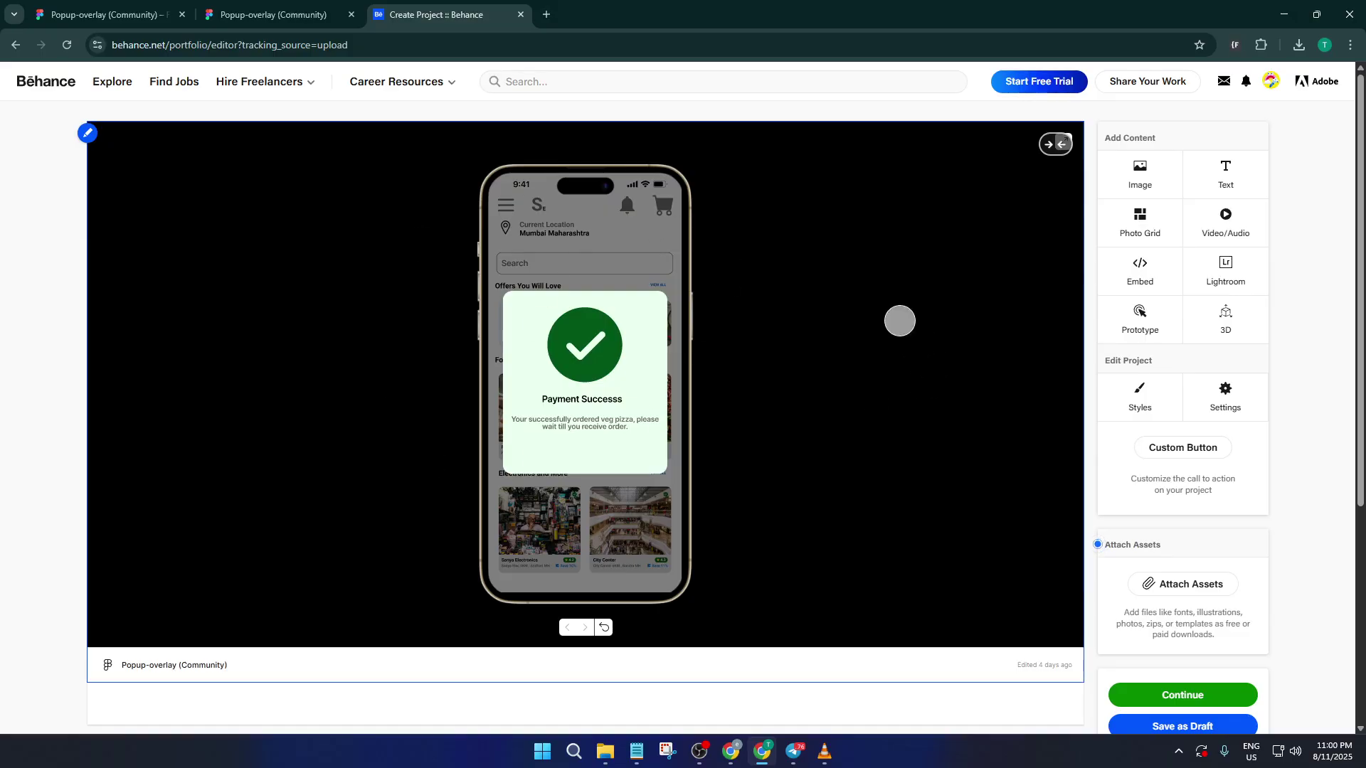
{"action": "left_click", "coordinate": [664, 206]}
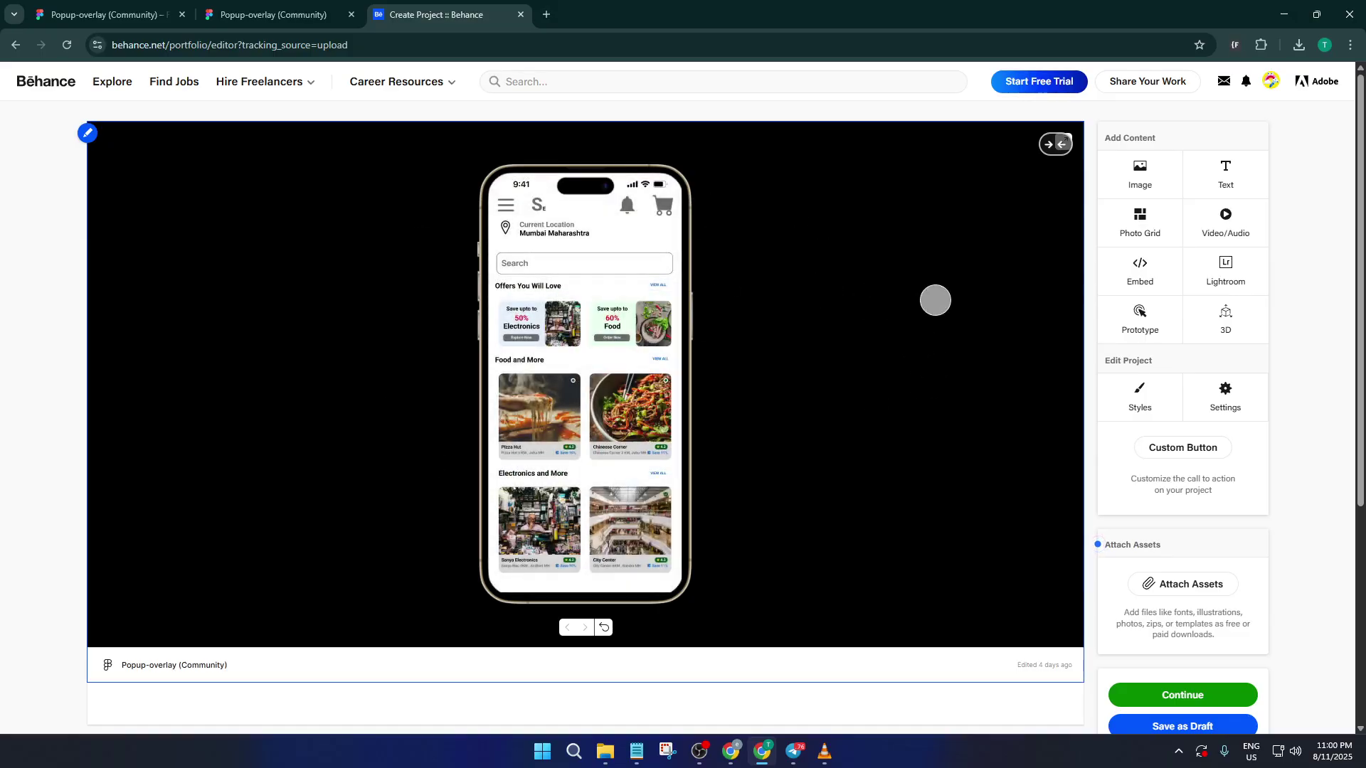
{"action": "left_click", "coordinate": [687, 208]}
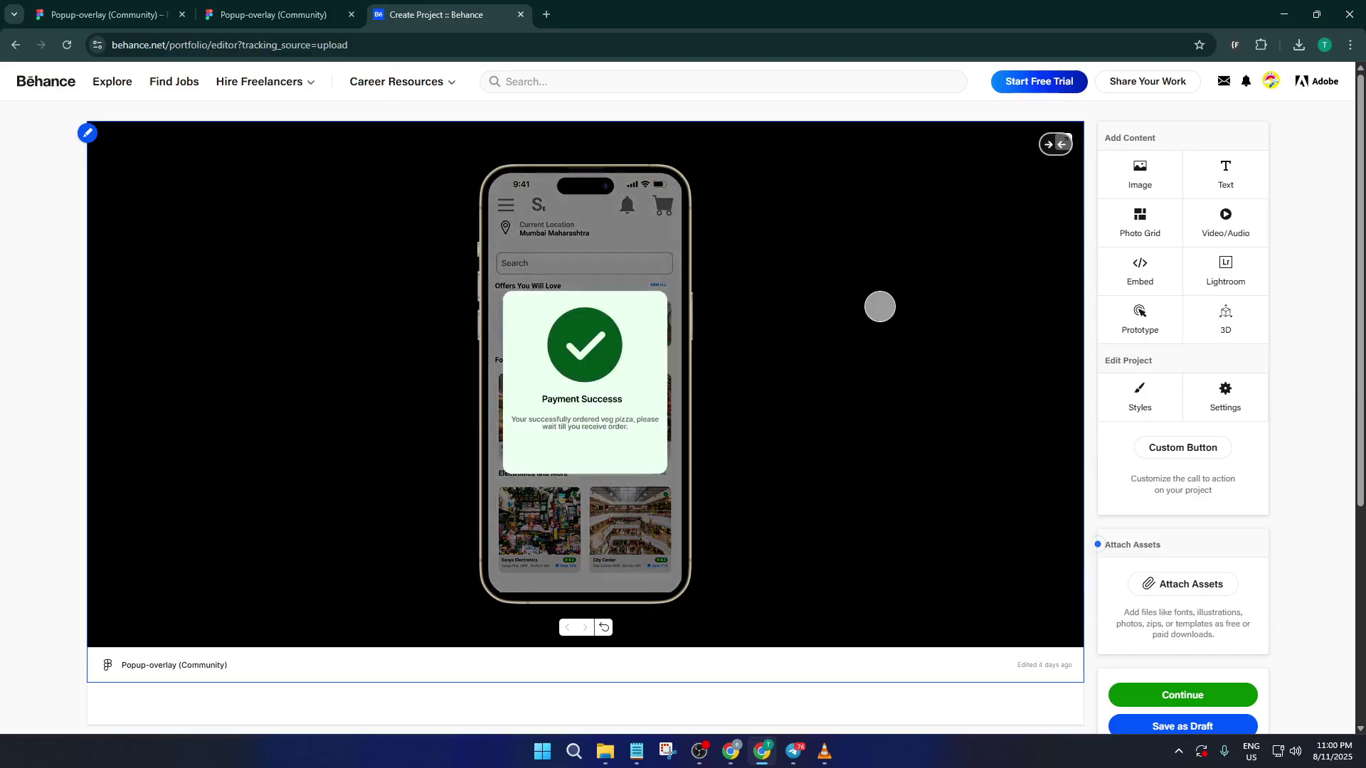